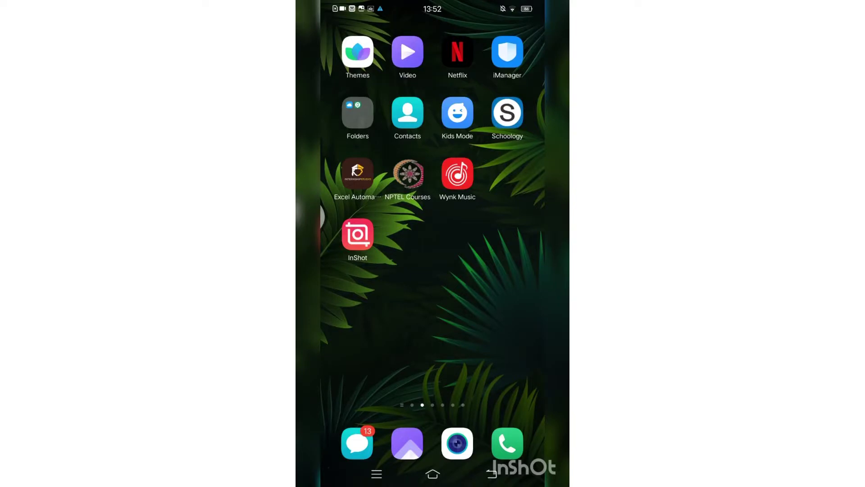
Step: Return to the main home page and launch the Google app from the Google folder
{"action": "left_click", "coordinate": [432, 474]}
{"action": "left_click", "coordinate": [407, 56]}
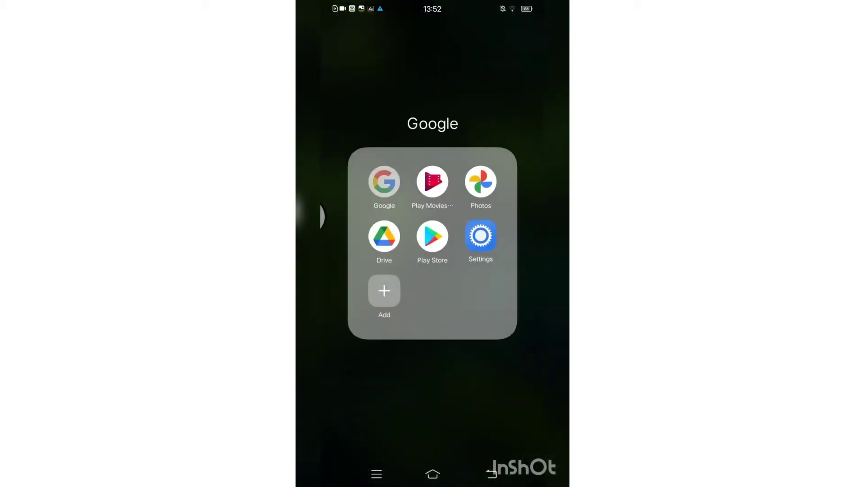
{"action": "left_click", "coordinate": [389, 182]}
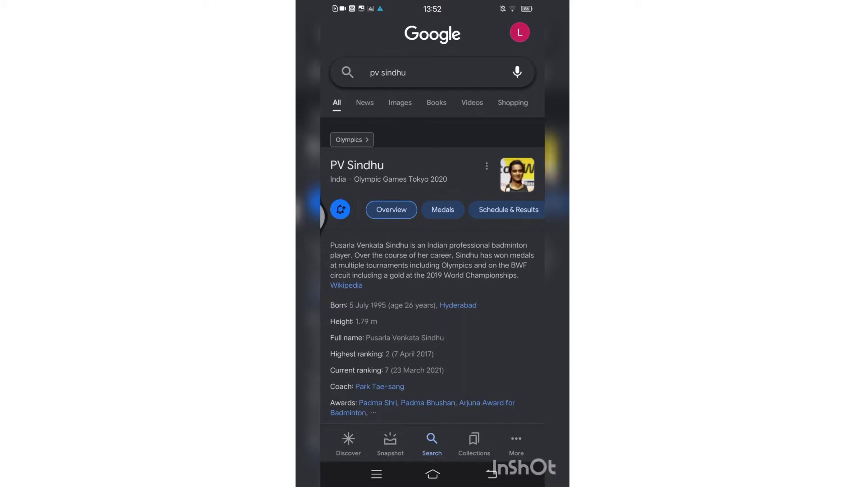
Step: Open P. V. Sindhu's Wikipedia article and place it in the top split-screen pane
{"action": "left_click", "coordinate": [346, 285]}
{"action": "scroll", "coordinate": [433, 270], "scroll_direction": "down", "scroll_amount": 5}
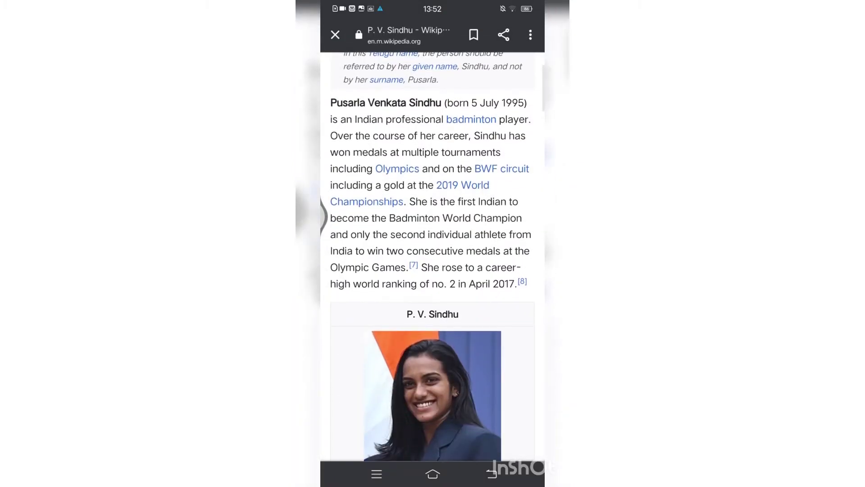
{"action": "left_click", "coordinate": [377, 474]}
{"action": "left_click", "coordinate": [488, 59]}
{"action": "left_click", "coordinate": [462, 112]}
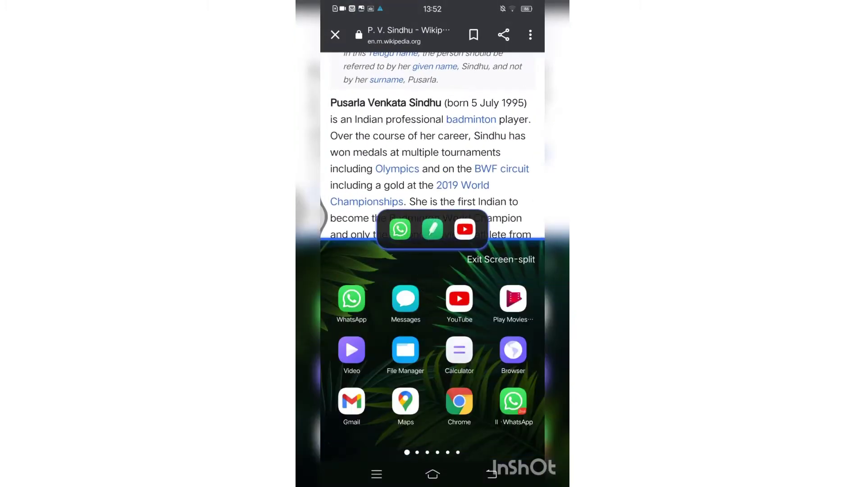
Step: Open Notes in the lower pane, start a blank new note and hide the keyboard
{"action": "left_click", "coordinate": [432, 229]}
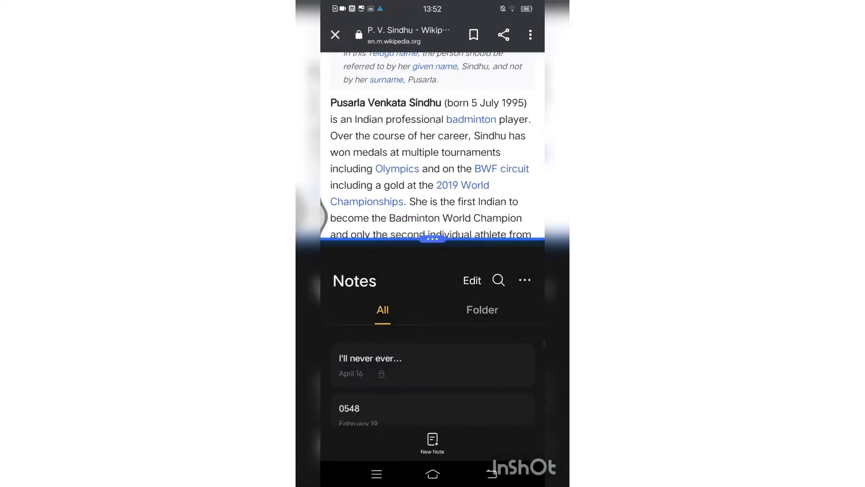
{"action": "left_click", "coordinate": [427, 448]}
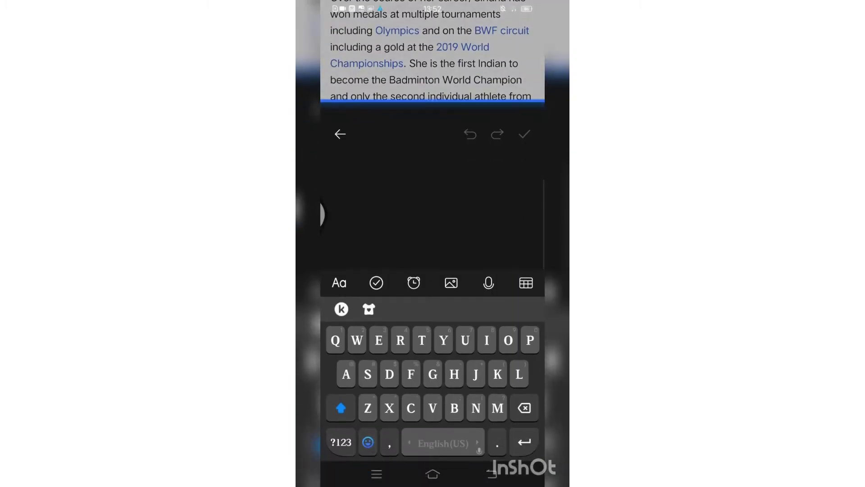
{"action": "left_click", "coordinate": [490, 475]}
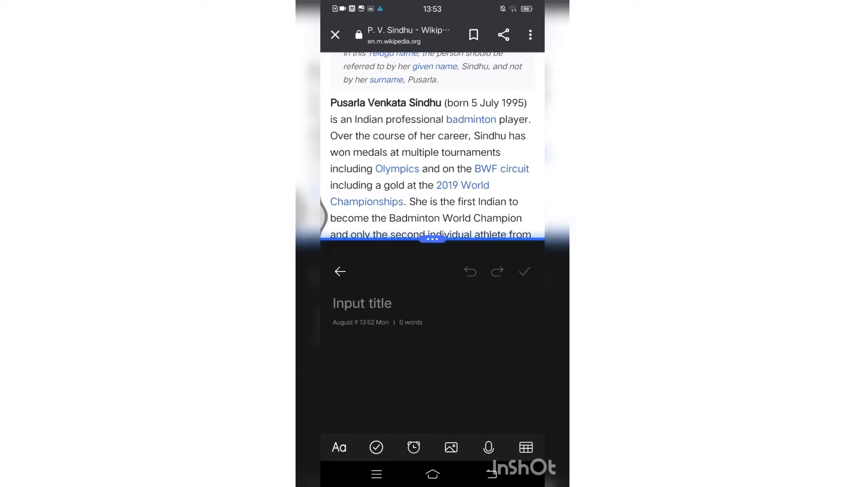
Step: Drag the opening paragraph, 'Pusarla' through 'Championships.', into the note and readjust the split divider
{"action": "left_click", "coordinate": [351, 102]}
{"action": "mouse_move", "coordinate": [368, 110]}
{"action": "left_mouse_down"}
{"action": "mouse_move", "coordinate": [472, 168]}
{"action": "mouse_move", "coordinate": [405, 201]}
{"action": "left_mouse_up"}
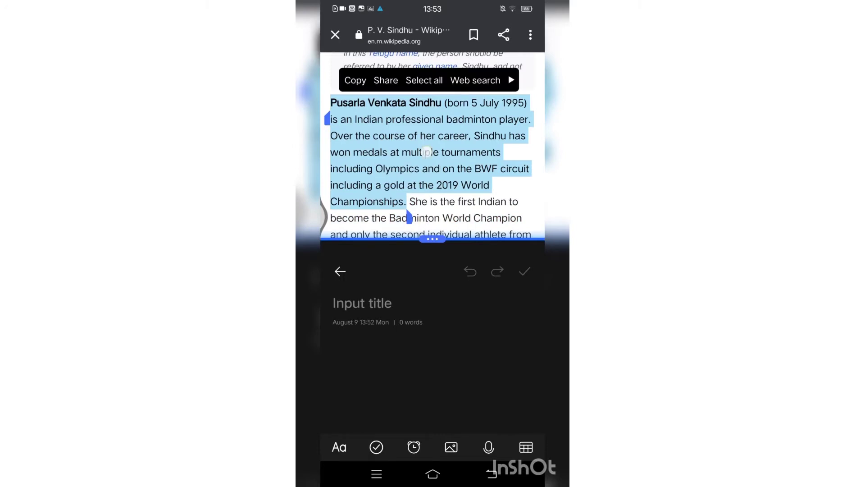
{"action": "left_click_drag", "start_coordinate": [427, 153], "coordinate": [431, 386]}
{"action": "mouse_move", "coordinate": [467, 325]}
{"action": "left_mouse_down"}
{"action": "mouse_move", "coordinate": [468, 215]}
{"action": "mouse_move", "coordinate": [459, 351]}
{"action": "left_mouse_up"}
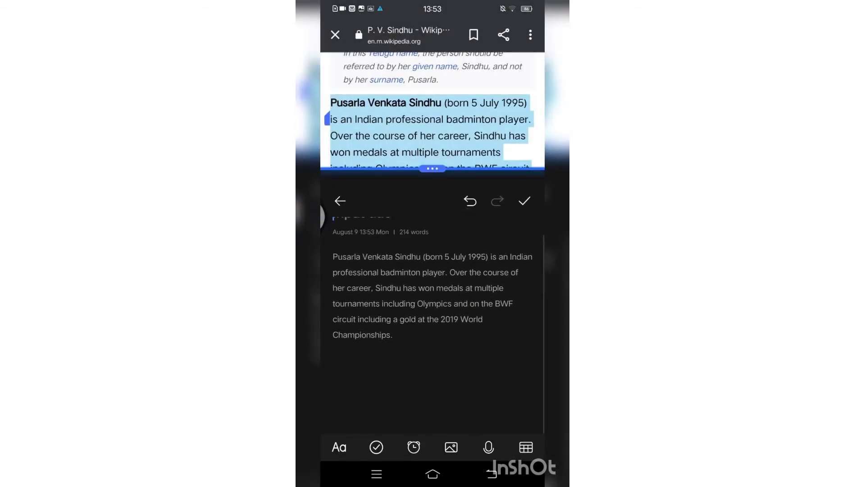
{"action": "left_click_drag", "start_coordinate": [432, 169], "coordinate": [444, 317]}
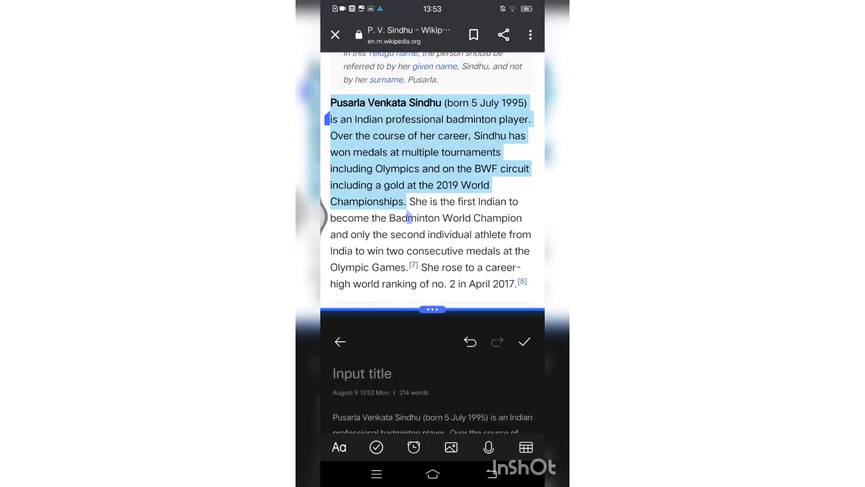
{"action": "scroll", "coordinate": [432, 162], "scroll_direction": "down", "scroll_amount": 2}
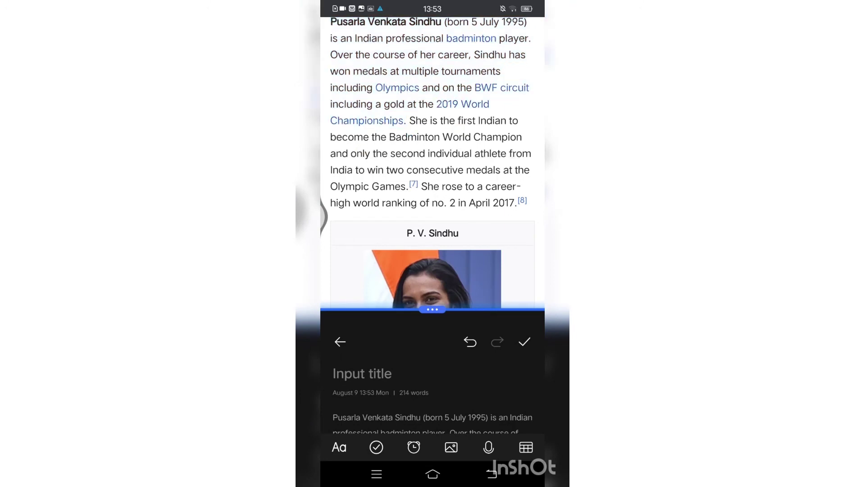
Step: Select the passage from 'She' through 'P. V. Sindhu' and drag it into the note
{"action": "mouse_move", "coordinate": [416, 120]}
{"action": "left_mouse_down"}
{"action": "mouse_move", "coordinate": [523, 229]}
{"action": "mouse_move", "coordinate": [461, 247]}
{"action": "left_mouse_up"}
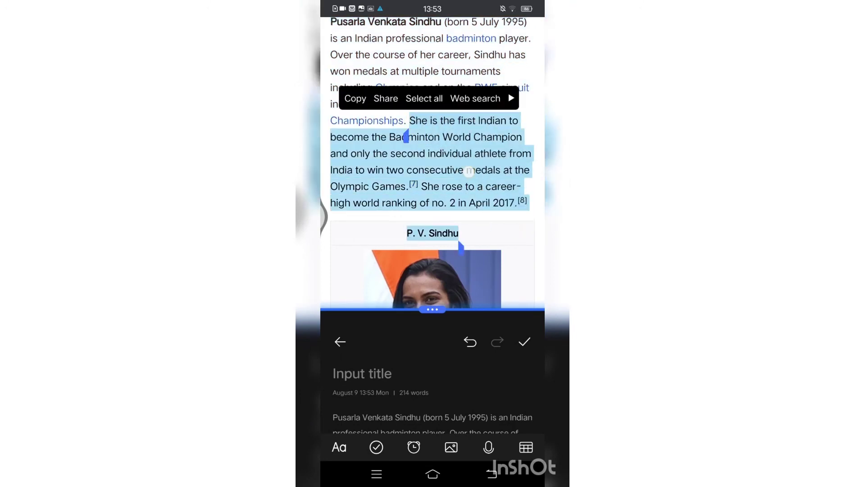
{"action": "left_click_drag", "start_coordinate": [469, 171], "coordinate": [433, 421]}
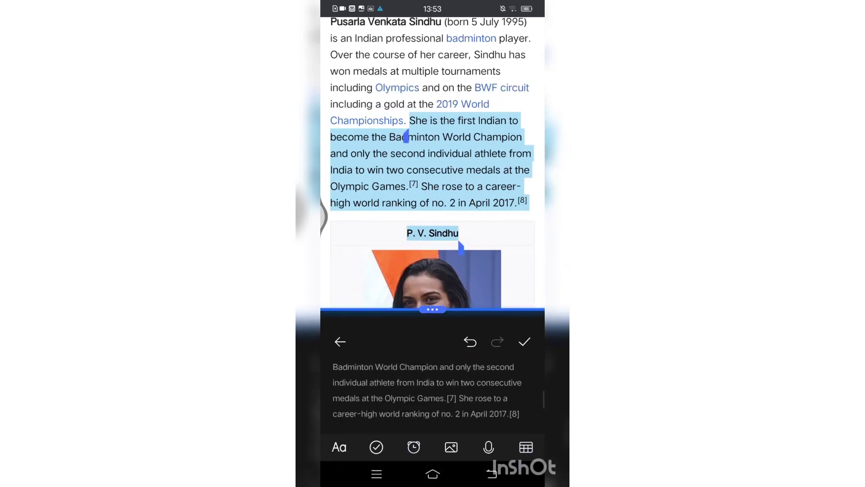